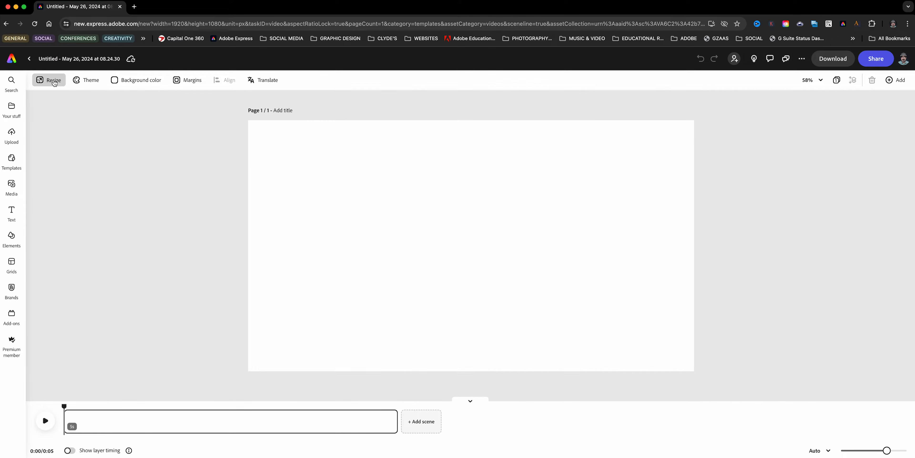
- Resize the blank video page to the Instagram portrait post format, 1080 x 1350 px
left_click(53, 81)
scroll(81, 244, "down", 1)
scroll(82, 244, "down", 10)
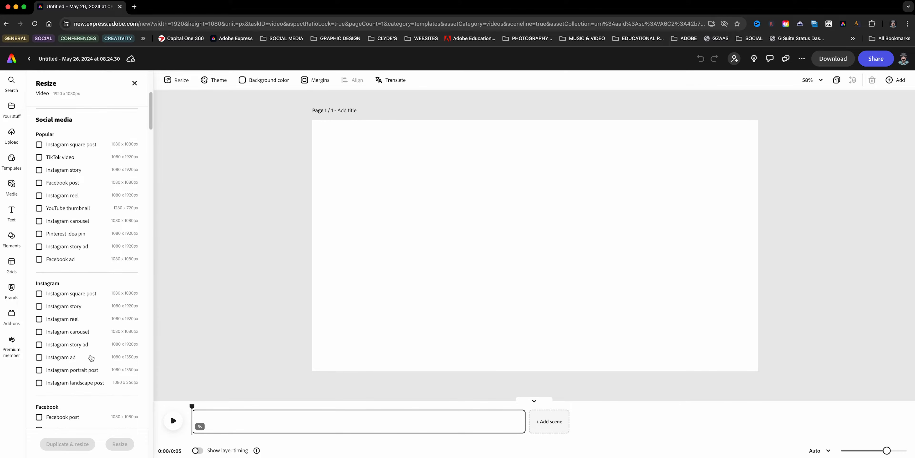
left_click(92, 375)
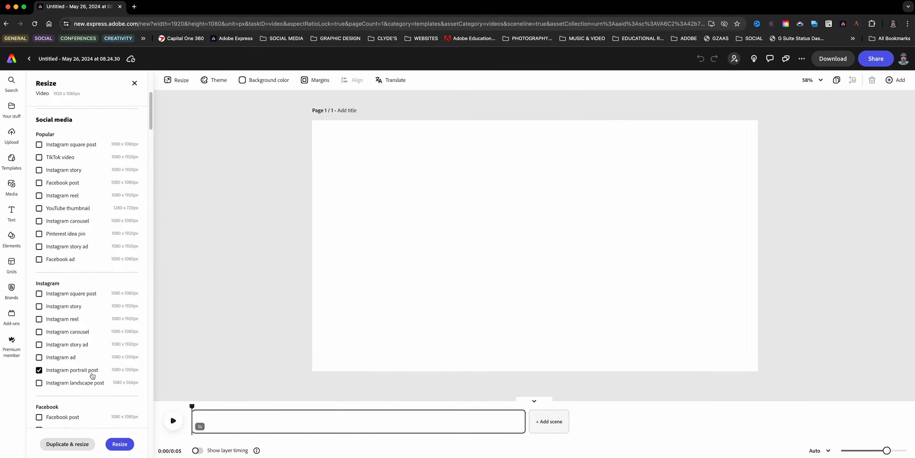
left_click(120, 444)
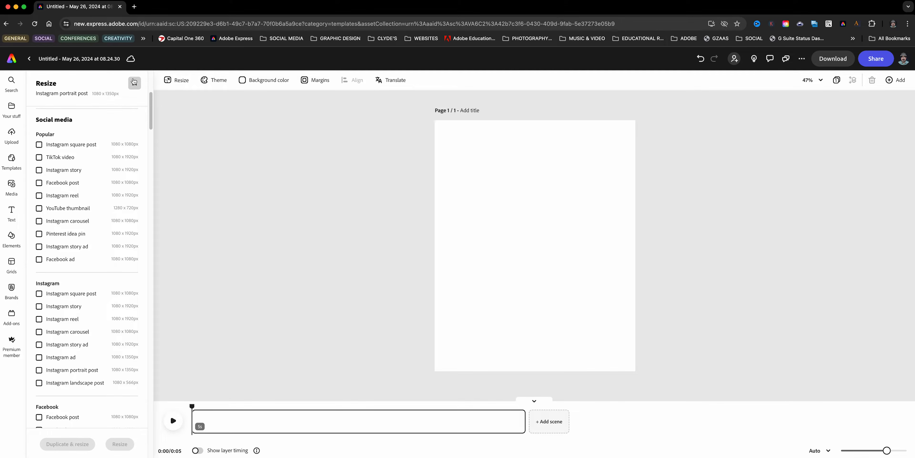
left_click(134, 82)
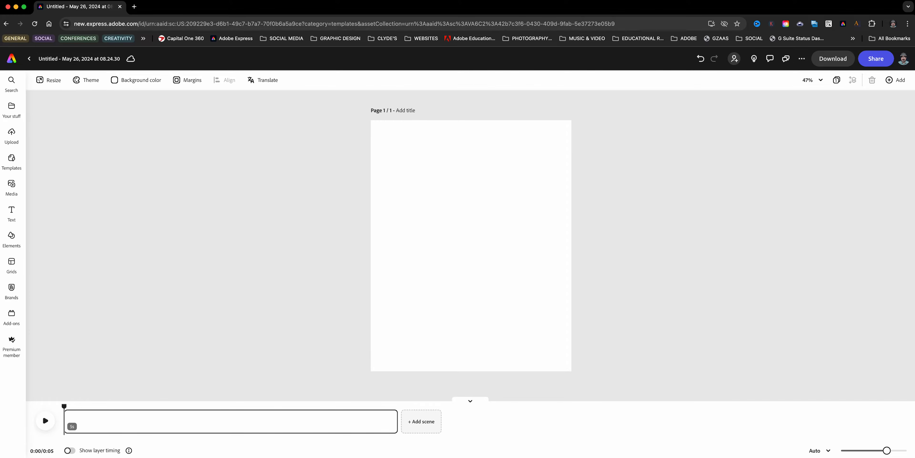
- Import all the DSCF JPEG photos from the stop-motion folder in Finder into the video timeline as separate scenes
key("super+Tab")
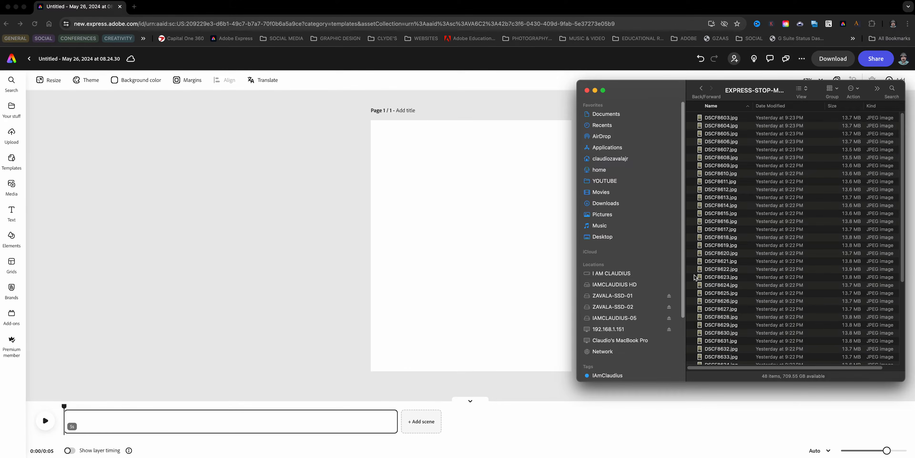
scroll(772, 198, "down", 8)
scroll(771, 198, "up", 8)
left_click(723, 119)
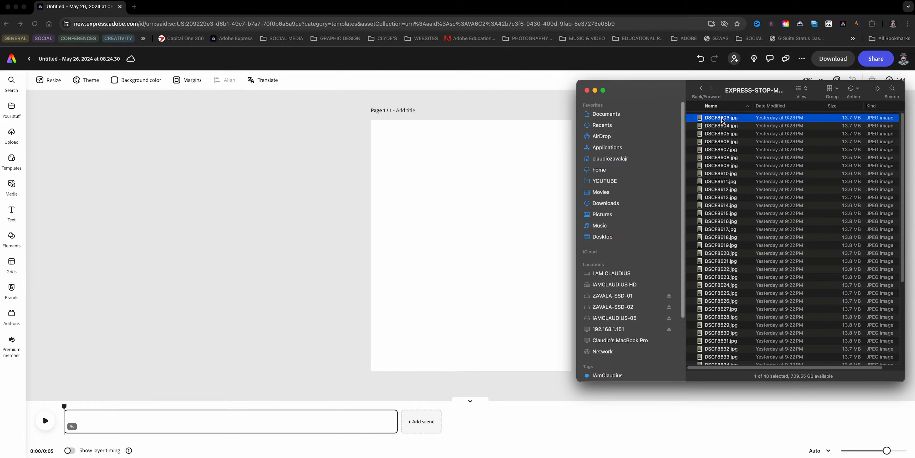
key("super+a")
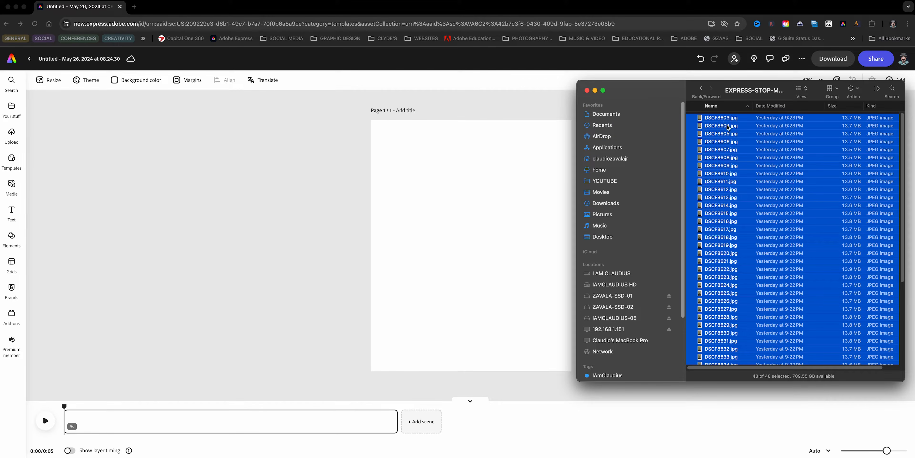
left_click_drag(728, 119, 421, 439)
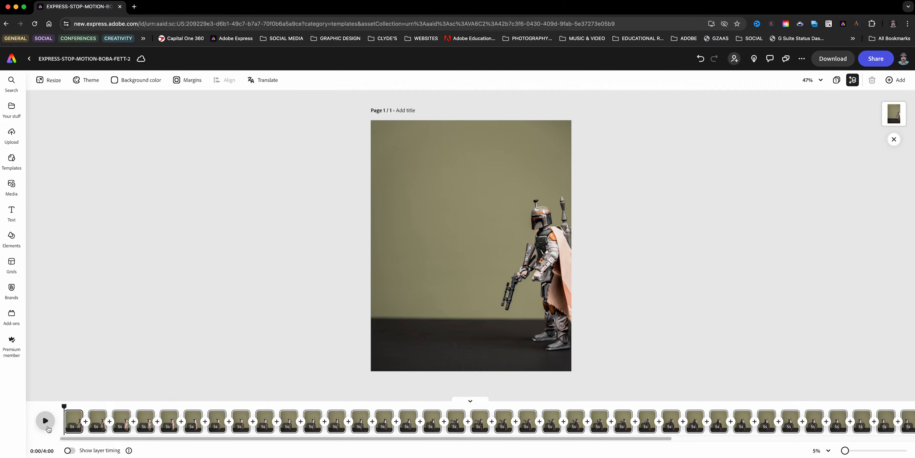
- Play the first scenes to check their pacing, and return the playhead to the start
left_click(48, 428)
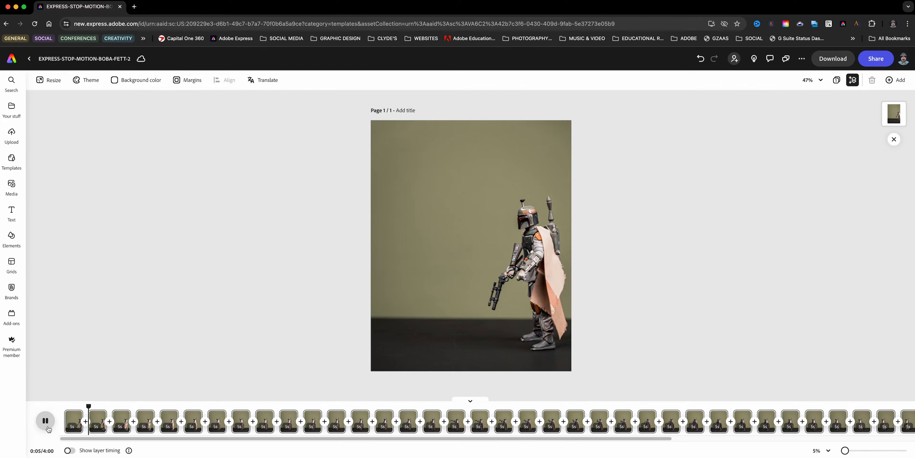
left_click(46, 420)
left_click_drag(95, 405, 64, 406)
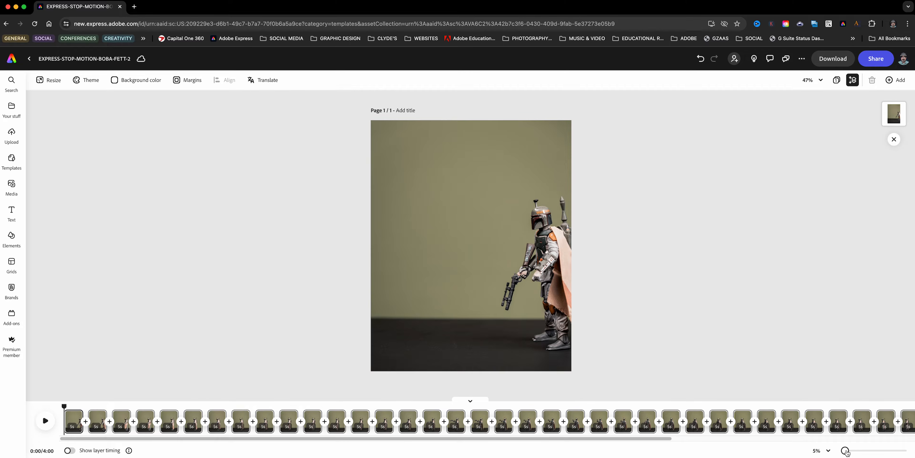
- Shorten the first scene on the timeline to 0.2 s
left_click_drag(846, 451, 863, 453)
left_click_drag(863, 453, 864, 454)
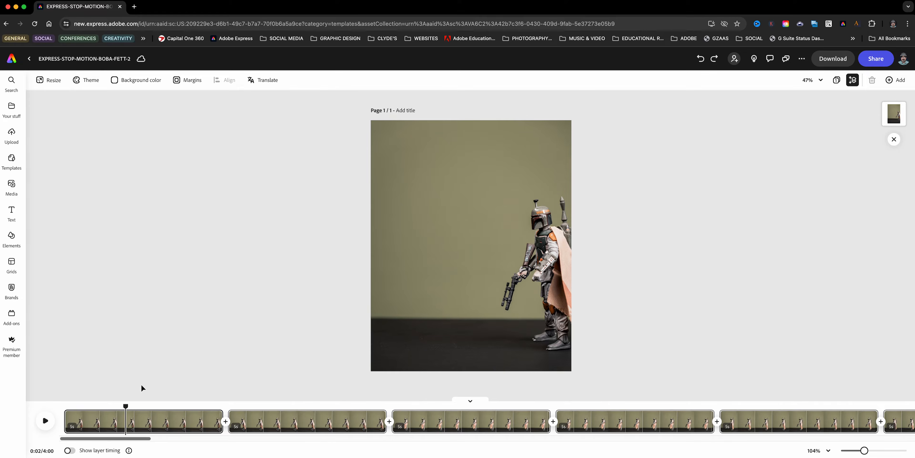
mouse_move(217, 422)
left_click_drag(218, 422, 66, 410)
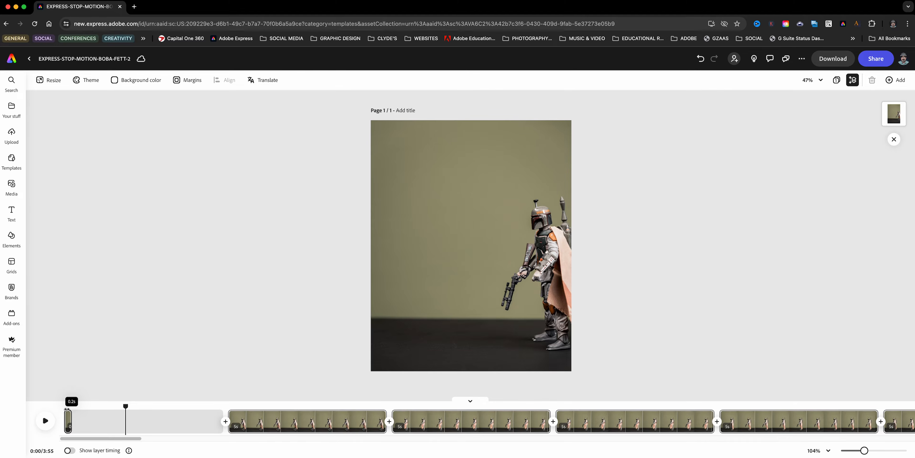
left_click_drag(71, 412, 71, 412)
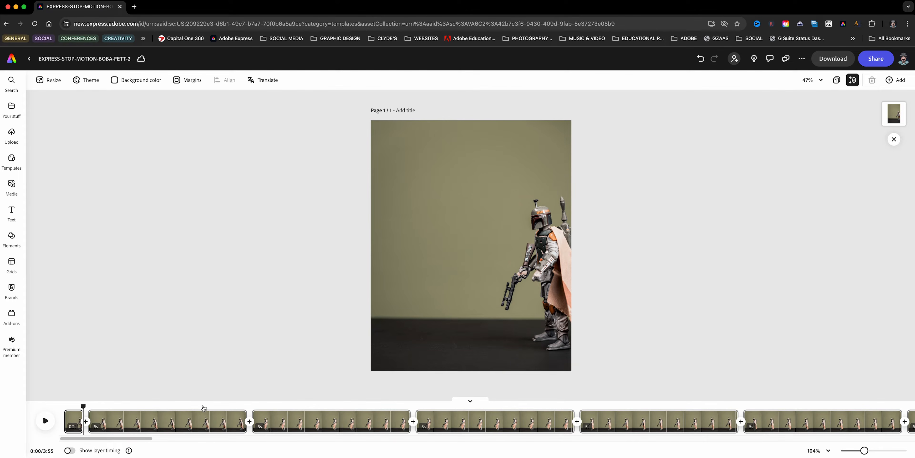
- Shorten the second and third scenes to a fraction of a second and preview the playback
left_click_drag(243, 426, 89, 417)
left_click_drag(274, 420, 24, 399)
key("space")
key("space")
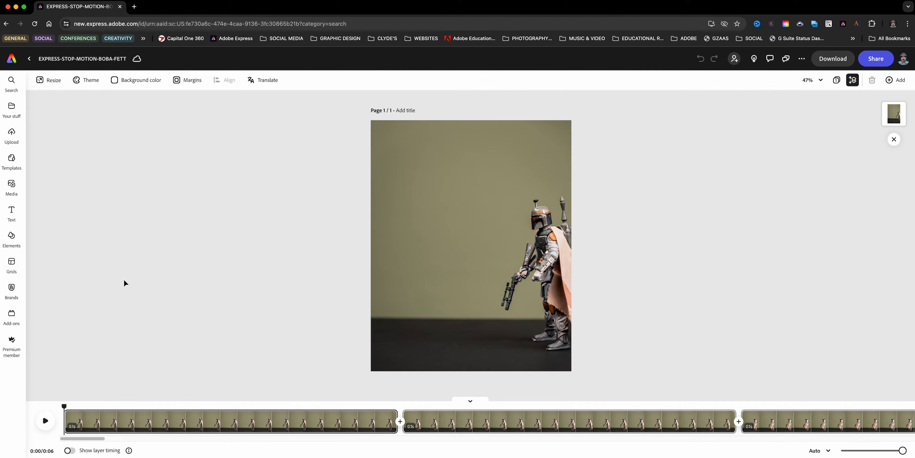
- Play the EXPRESS-STOP-MOTION-BOBA-FETT project, whose scenes are all 0.1 s, with the whole timeline zoomed out
mouse_move(89, 429)
left_click_drag(903, 451, 845, 450)
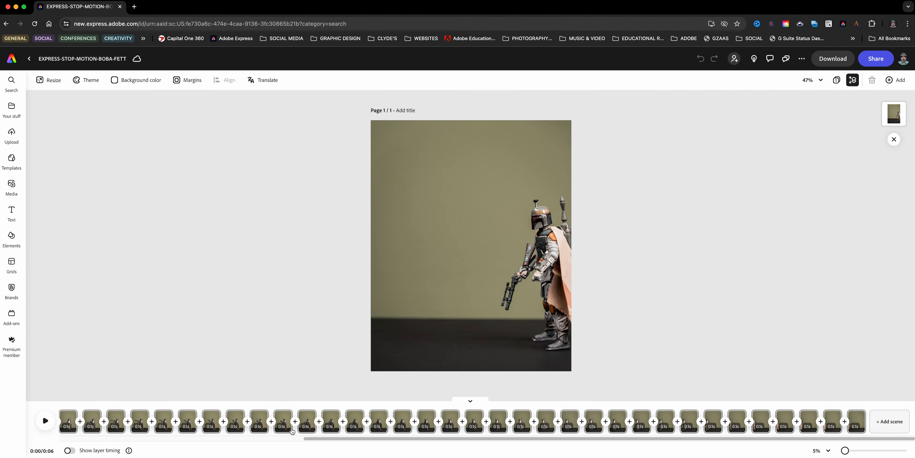
left_click_drag(333, 438, 19, 438)
mouse_move(67, 427)
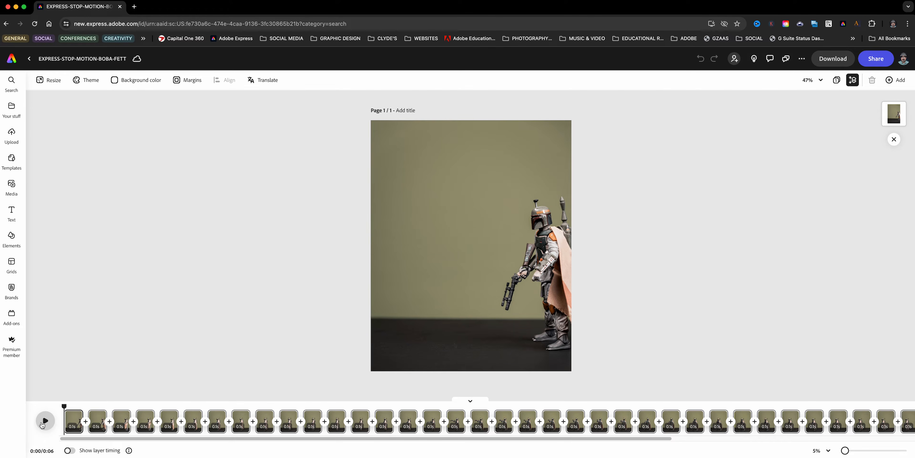
left_click(42, 425)
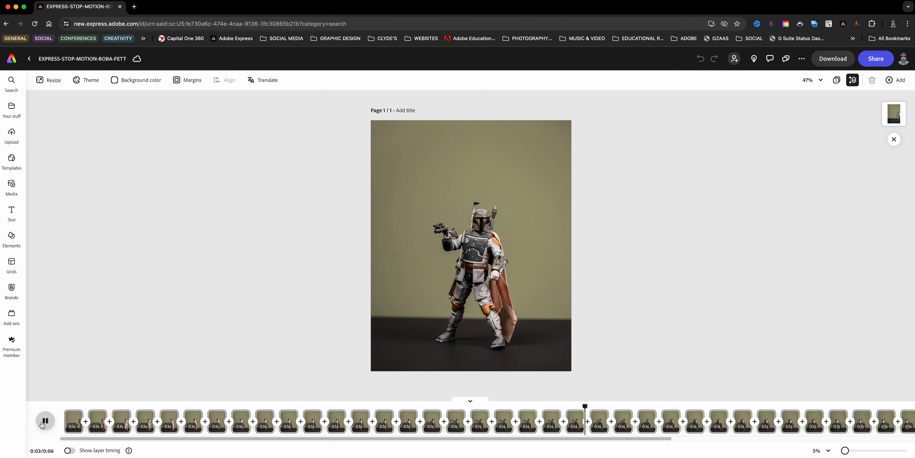
left_click(42, 424)
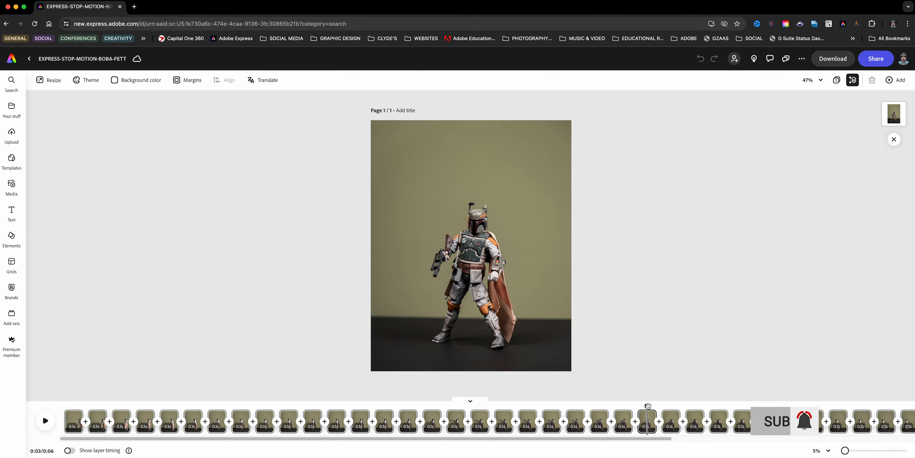
- Search the design assets for "explosion" and add the orange and yellow starburst to the scene where the figure raises its blaster
left_click_drag(648, 406, 599, 412)
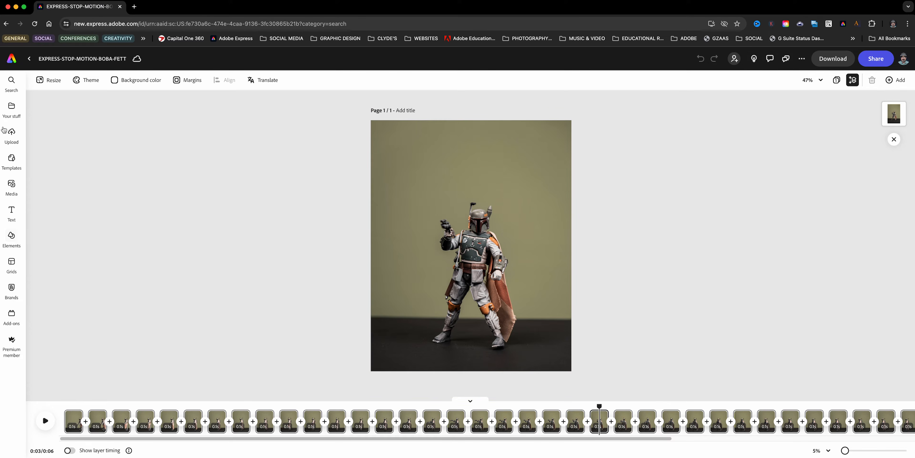
left_click(9, 246)
left_click(92, 114)
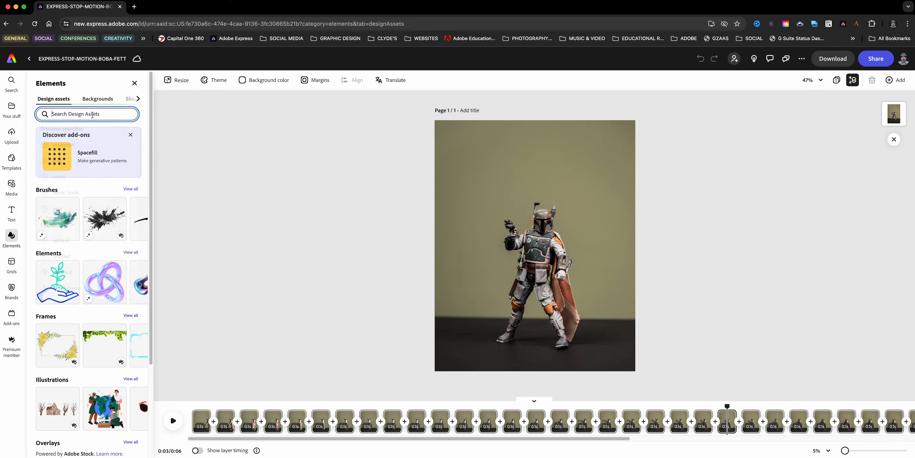
type("explosion")
key("Return")
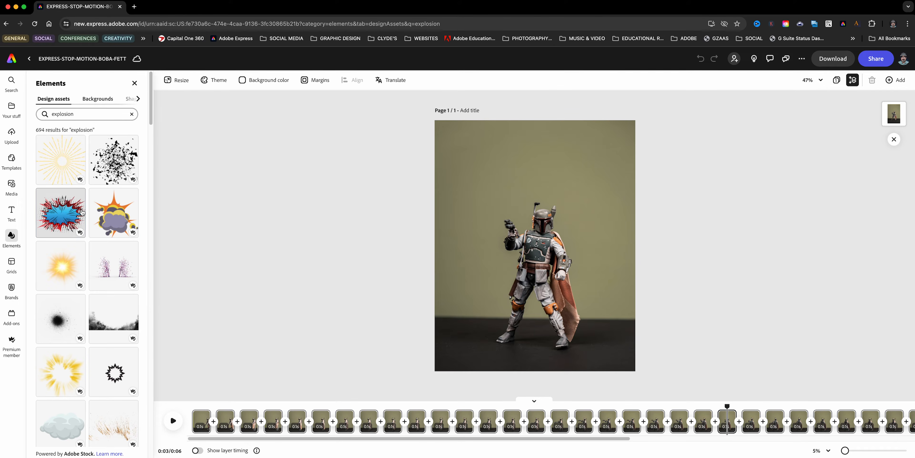
scroll(60, 223, "down", 2)
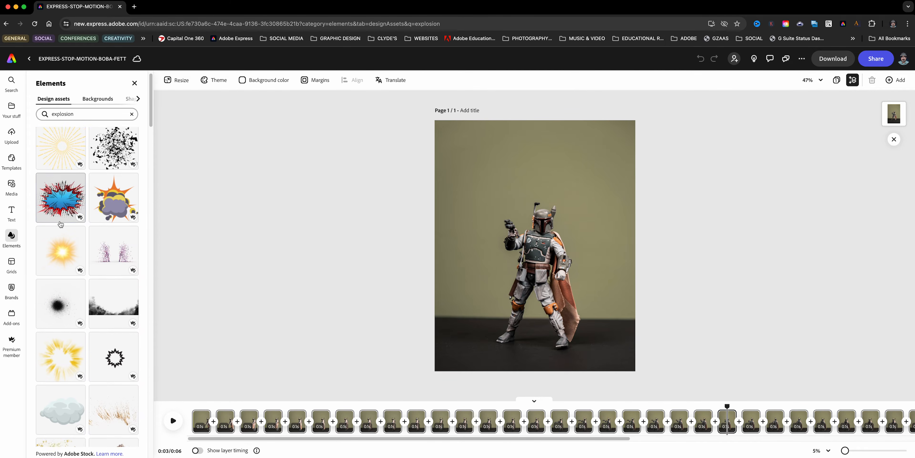
scroll(60, 224, "down", 5)
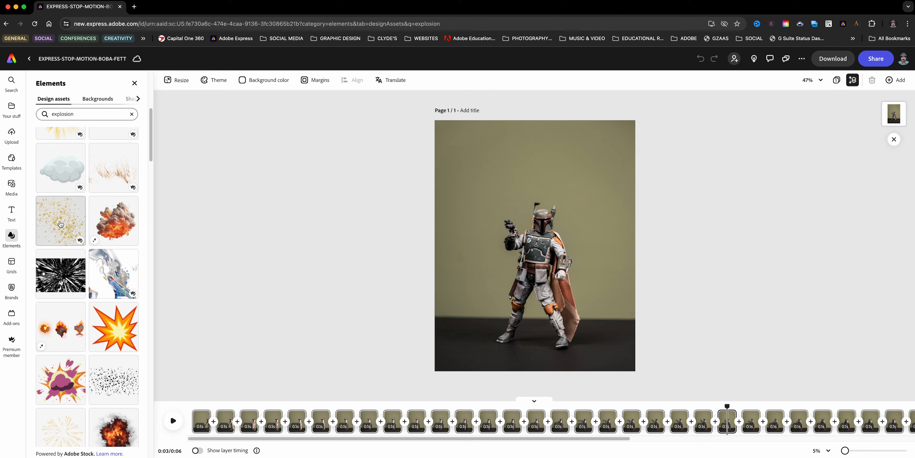
left_click(118, 323)
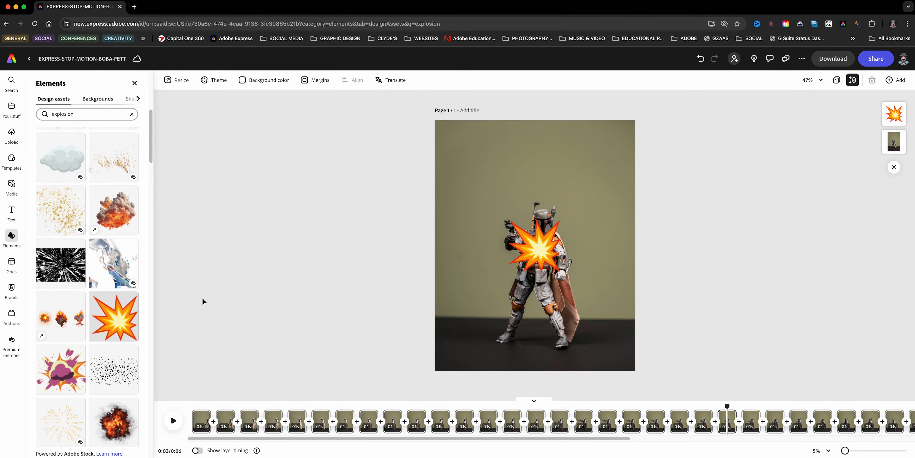
- Enlarge the starburst, move it over the raised blaster and rotate it slightly clockwise
left_click(553, 257)
left_click_drag(568, 276, 623, 321)
left_click_drag(581, 291, 518, 229)
left_click_drag(493, 270, 469, 332)
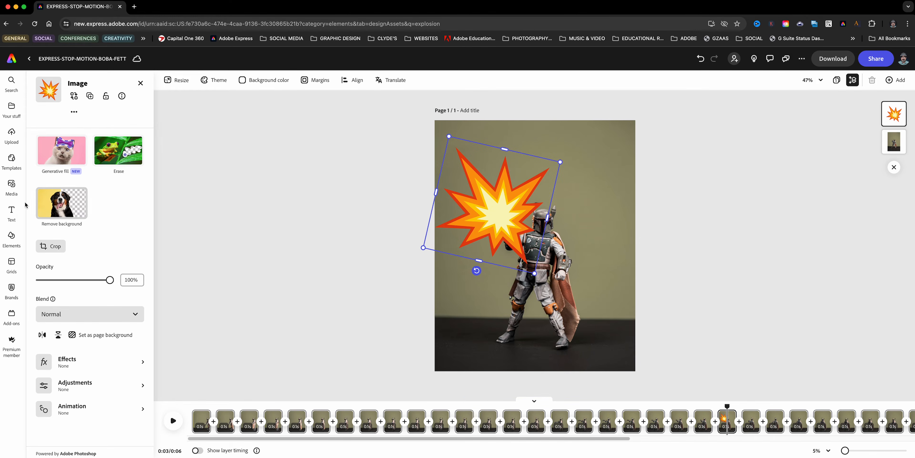
- Add the text "Pew! Pew!" to the scene with the Dynamic text layout
left_click(12, 211)
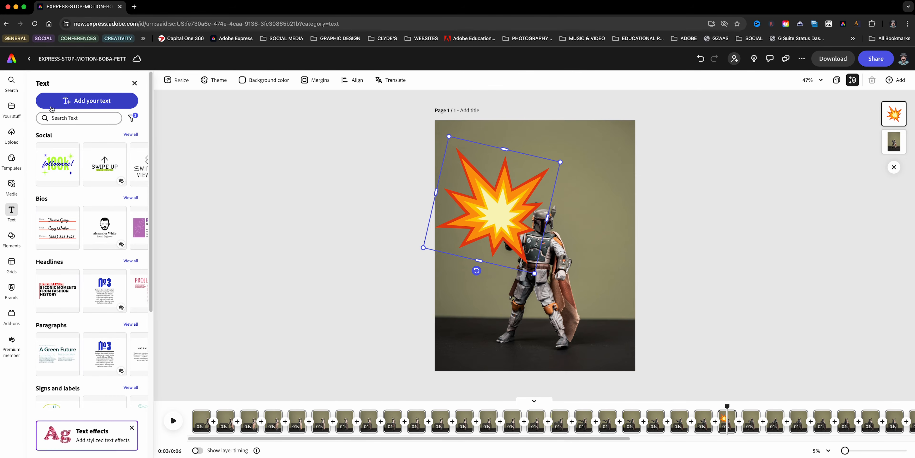
left_click(87, 101)
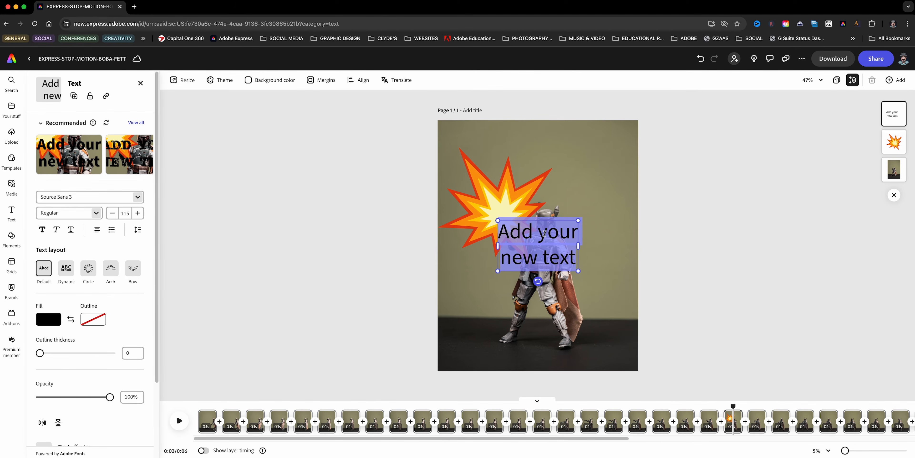
type("Pew! Pew!")
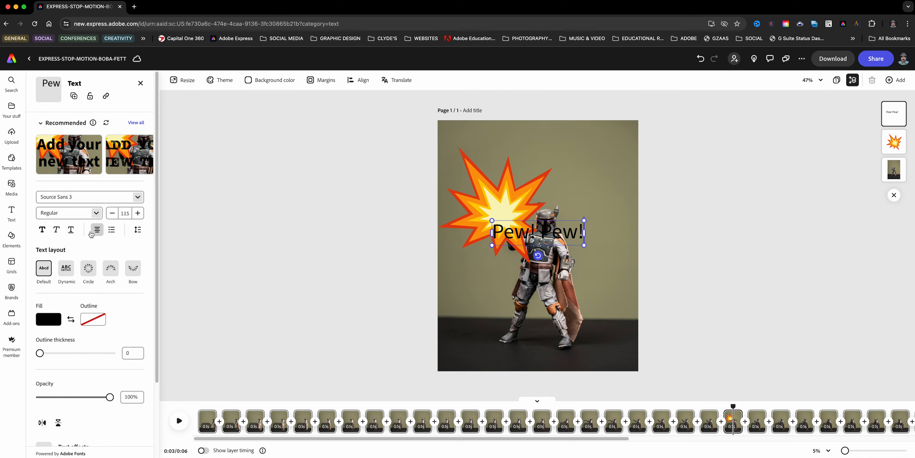
left_click(66, 268)
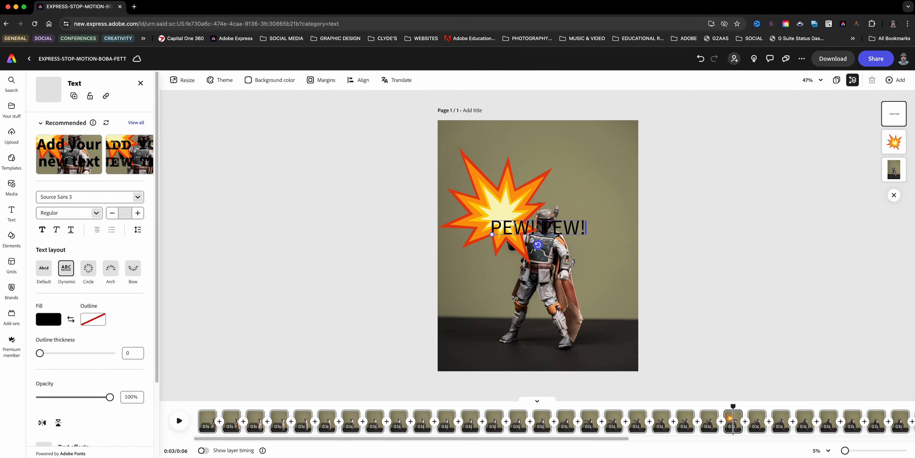
- Stack the Pew! Pew! text on two lines with tighter line spacing, sized to fit the centre of the starburst
left_click_drag(496, 240, 526, 264)
left_click_drag(560, 224, 494, 187)
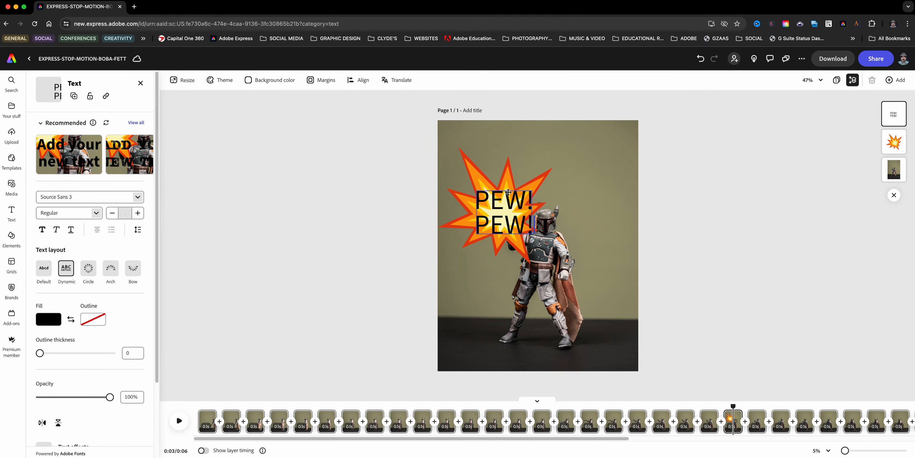
left_click(138, 229)
left_click_drag(117, 296, 104, 293)
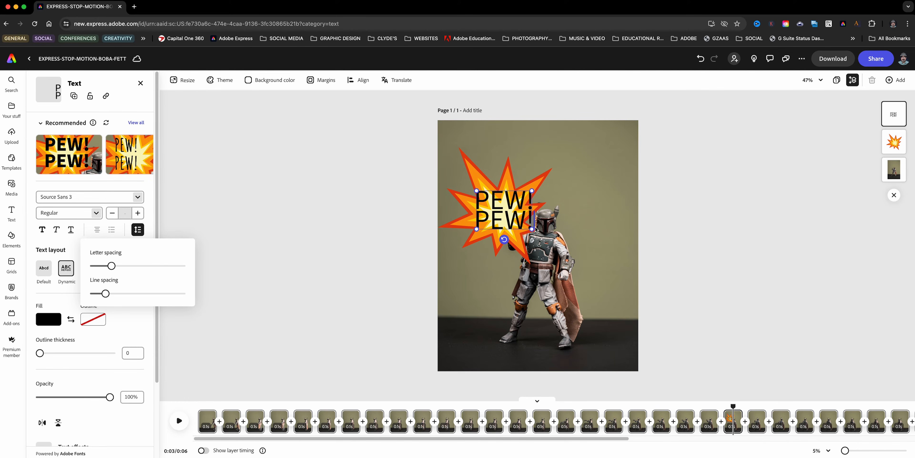
left_click_drag(532, 229, 510, 200)
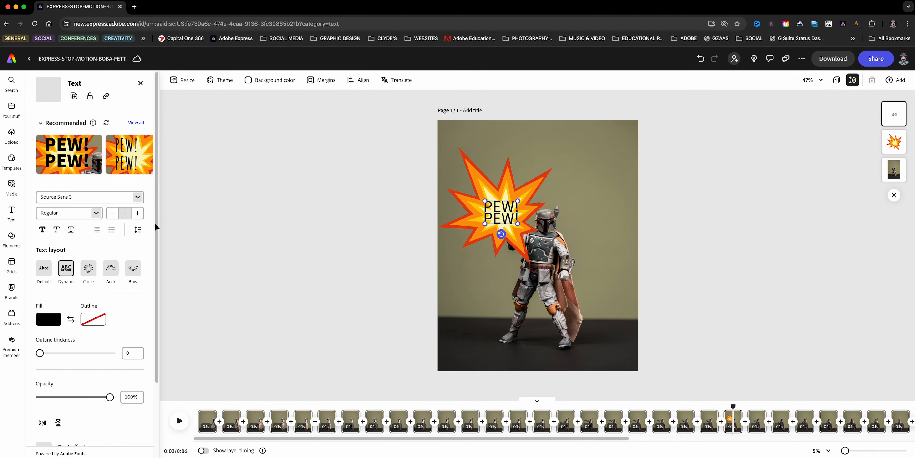
- Set the Pew! Pew! text in the comic font CCBiffBamBoom Regular and tilt it slightly counter-clockwise, centred in the starburst
left_click(137, 196)
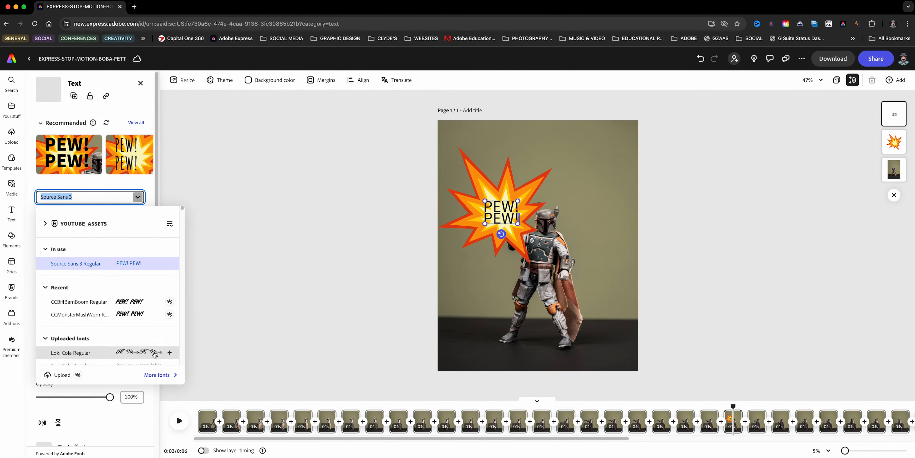
left_click(156, 375)
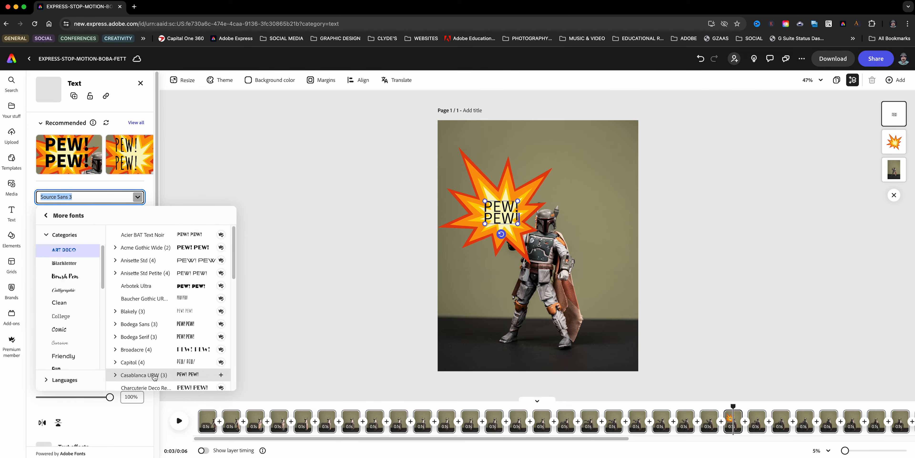
left_click(82, 336)
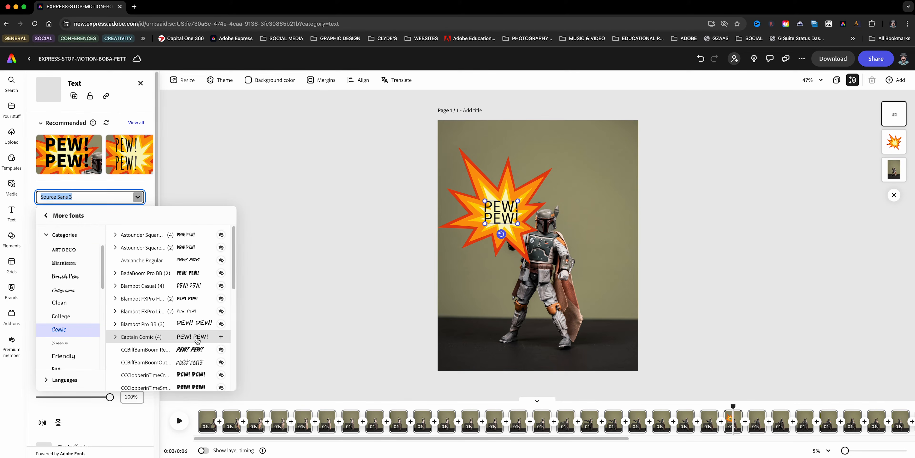
scroll(184, 354, "down", 1)
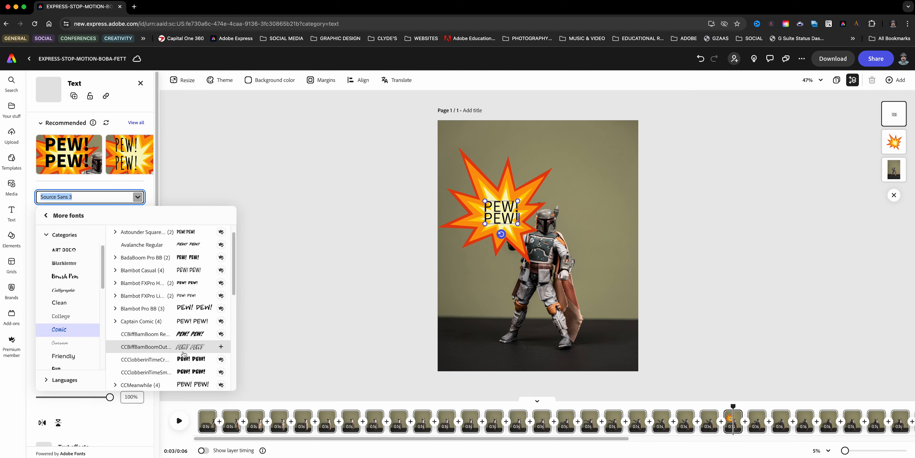
left_click(181, 335)
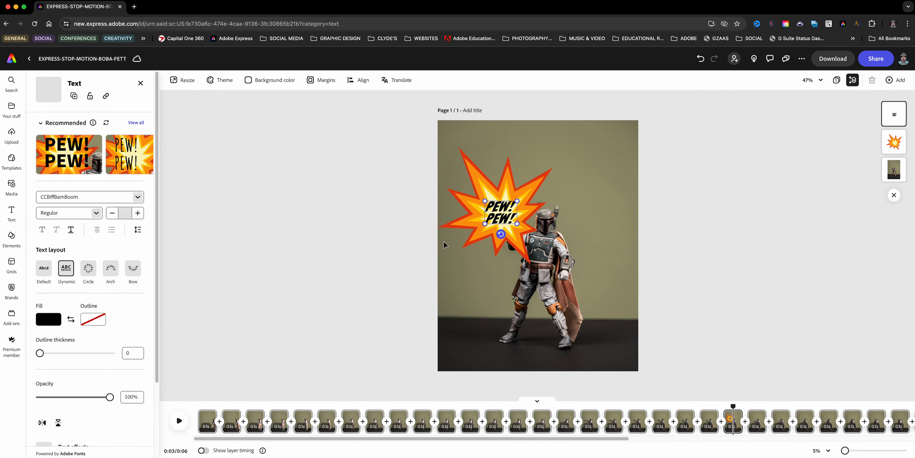
left_click_drag(502, 234, 525, 225)
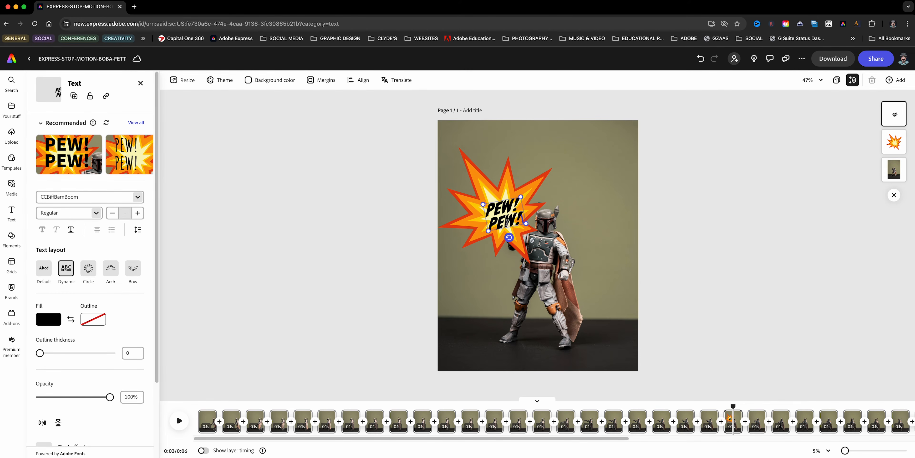
left_click_drag(506, 198, 504, 195)
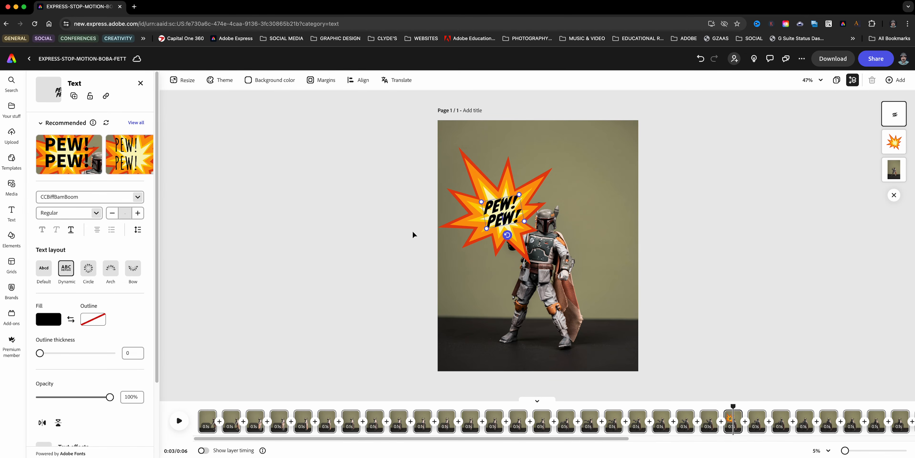
- Give the Pew! Pew! text a white outline with a thickness of 45
left_click(94, 319)
left_click(133, 310)
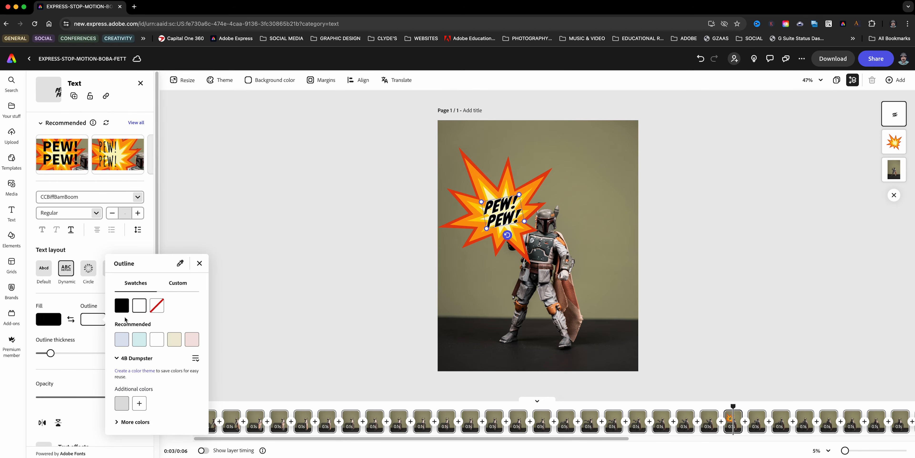
left_click(53, 356)
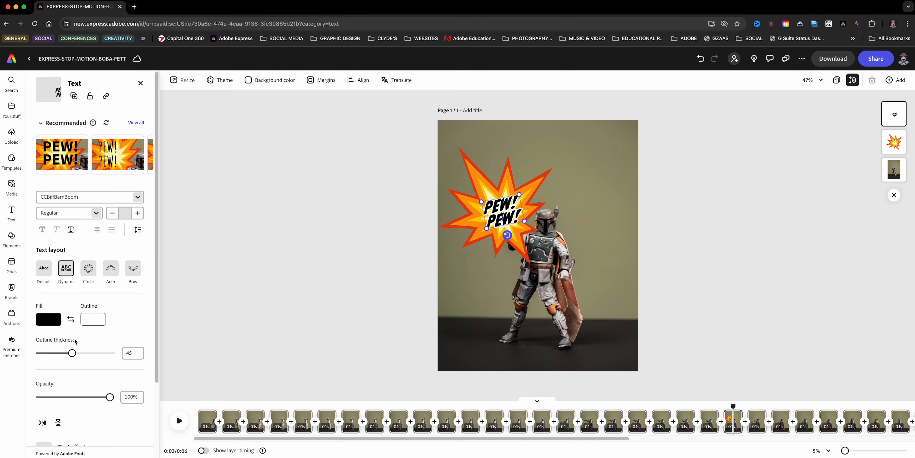
- Try the starburst's red and orange as sampled outline colours for the text, and return the outline to white
left_click(98, 321)
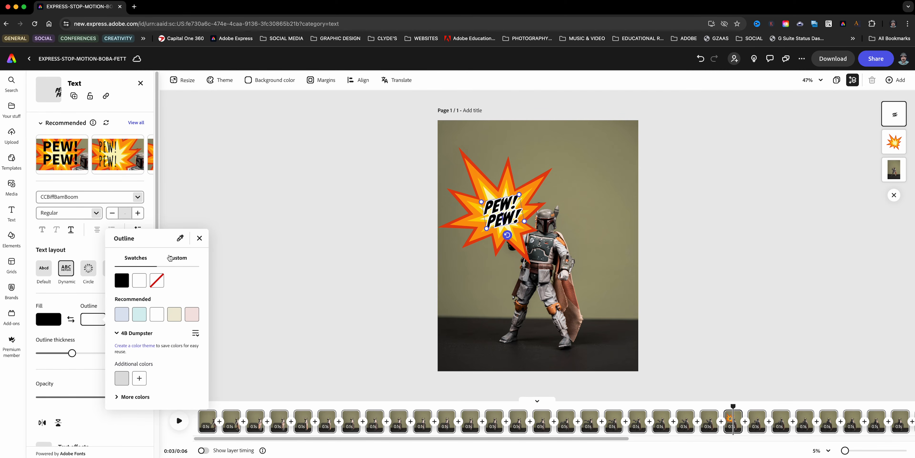
left_click(179, 237)
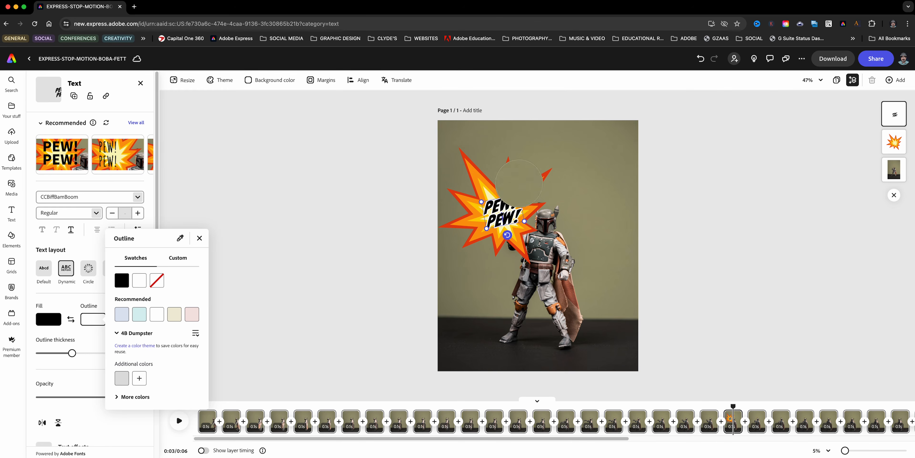
left_click(519, 191)
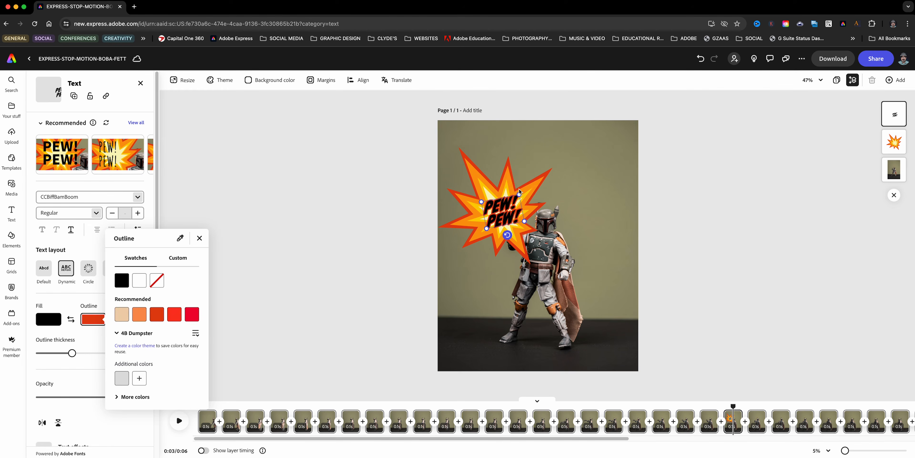
left_click(180, 245)
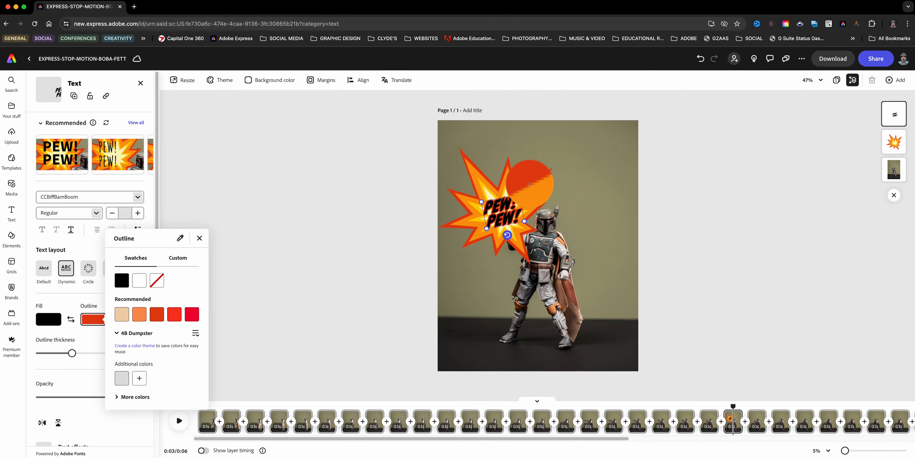
left_click(531, 187)
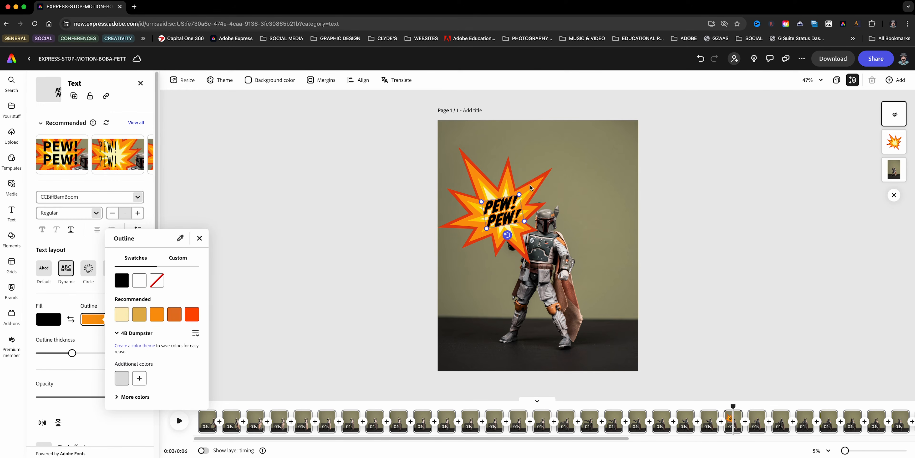
left_click(134, 284)
left_click(225, 245)
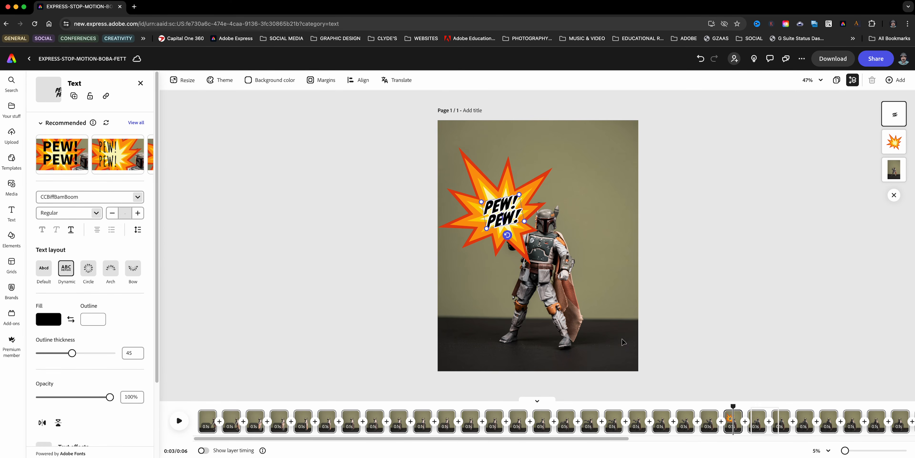
- Play back the sequence from before the Pew! Pew! scene to check how the overlay flashes by
left_click_drag(733, 405, 475, 399)
left_click(172, 421)
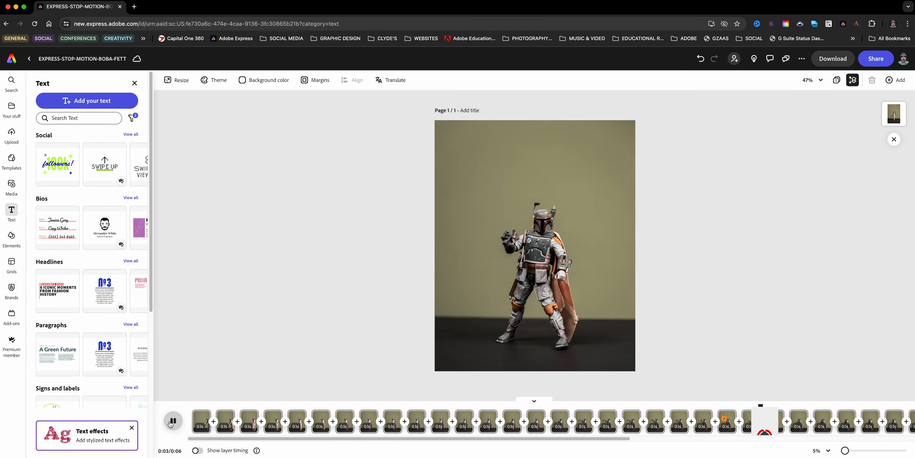
left_click(172, 421)
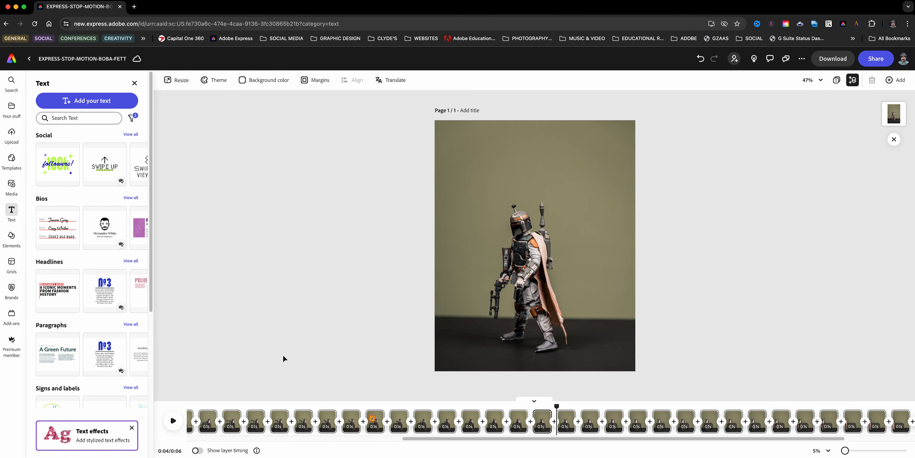
key("Right")
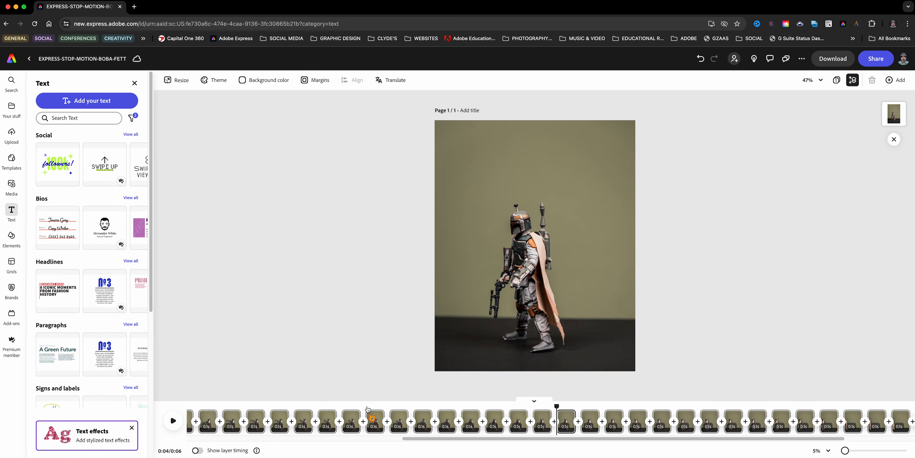
- Duplicate the scene that holds the starburst and the Pew! Pew! text
left_click(371, 411)
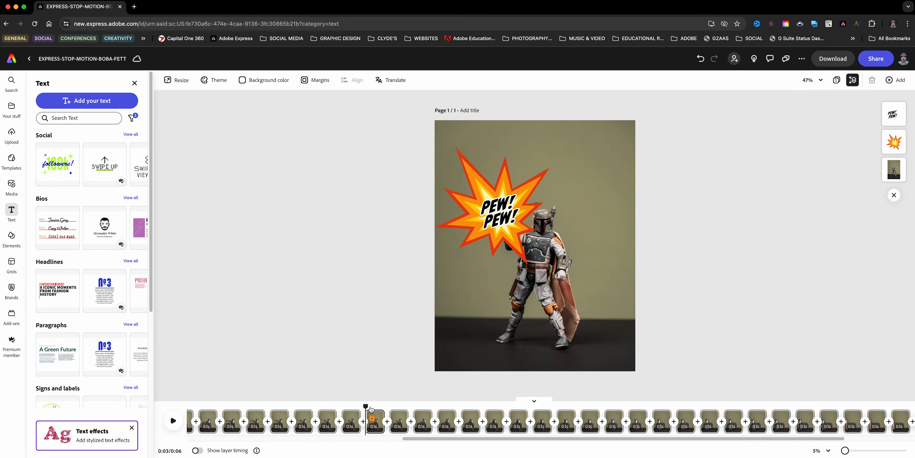
left_click(374, 421)
left_click(378, 416)
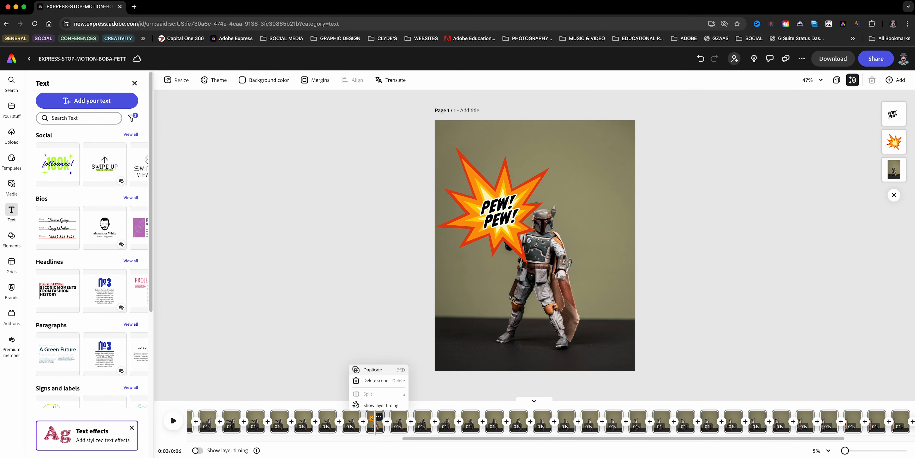
left_click(373, 369)
- Preview the stop-motion from a few scenes ahead of the two starburst scenes through to the end
left_click(341, 407)
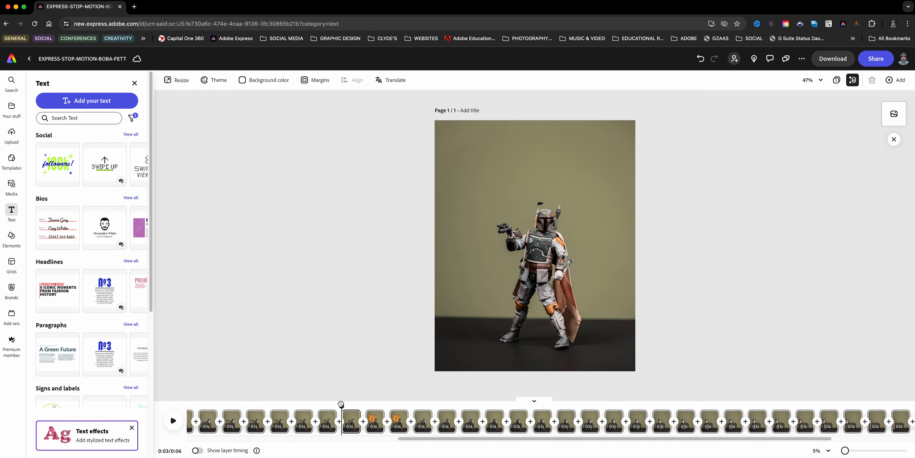
left_click(270, 411)
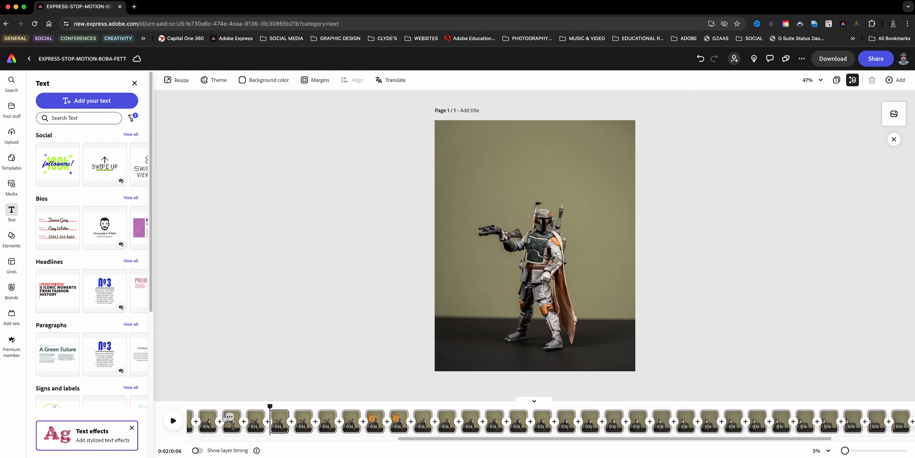
left_click(177, 424)
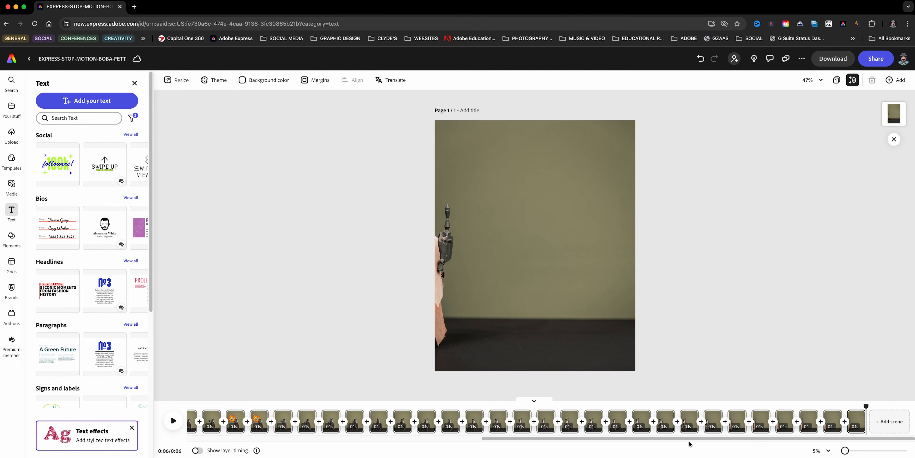
left_click_drag(690, 439, 331, 440)
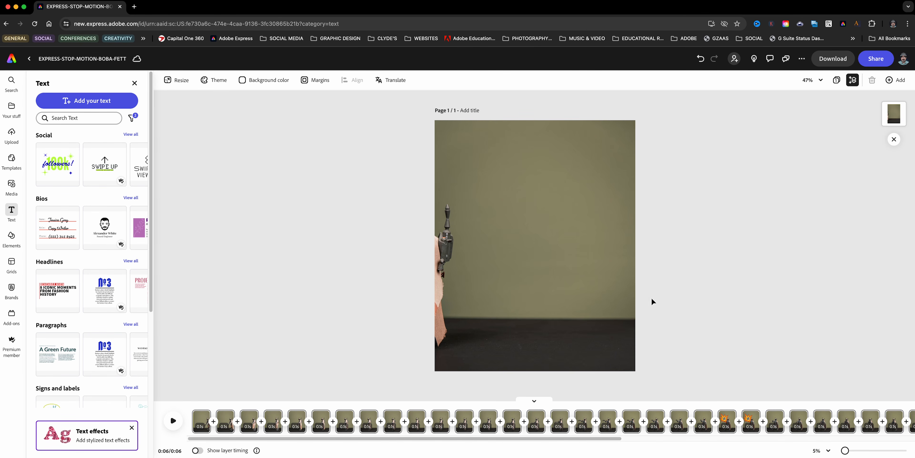
- Set the video resolution of the MP4 download to 4K
left_click(848, 65)
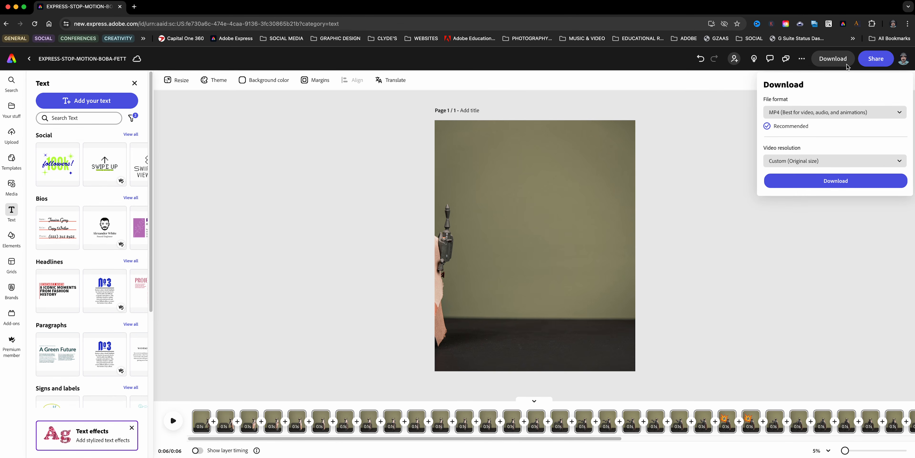
left_click(810, 160)
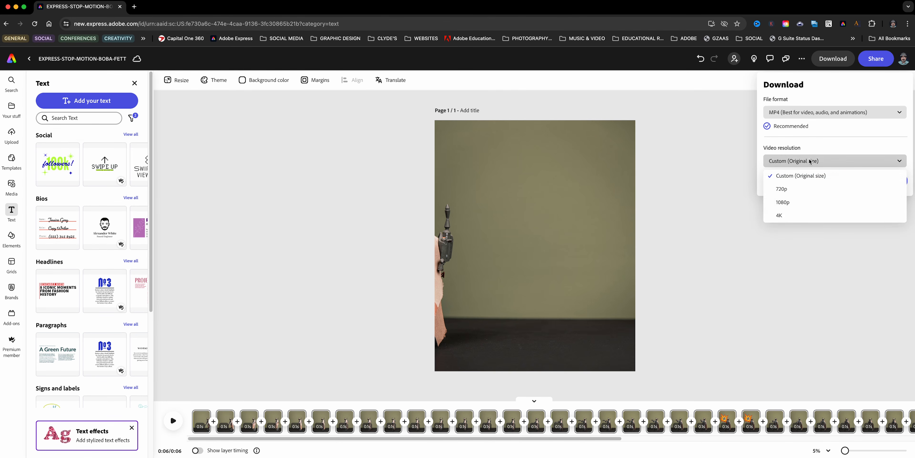
left_click(792, 214)
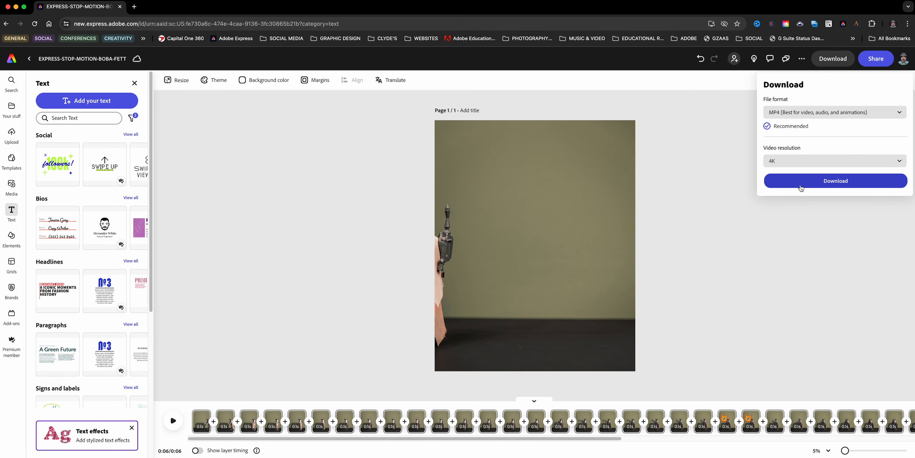